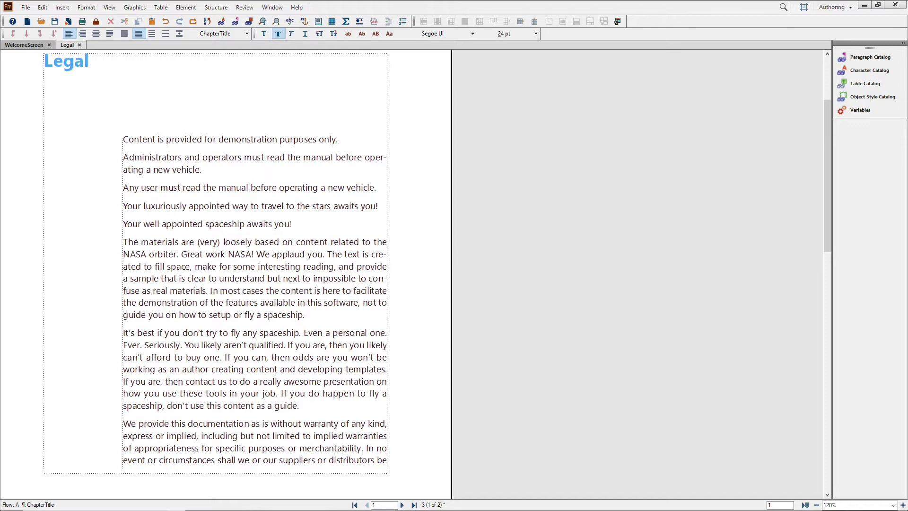
Step: Start an online review named 'Reviewer X' and add the reviewer's e-mail address
{"action": "left_click", "coordinate": [245, 8]}
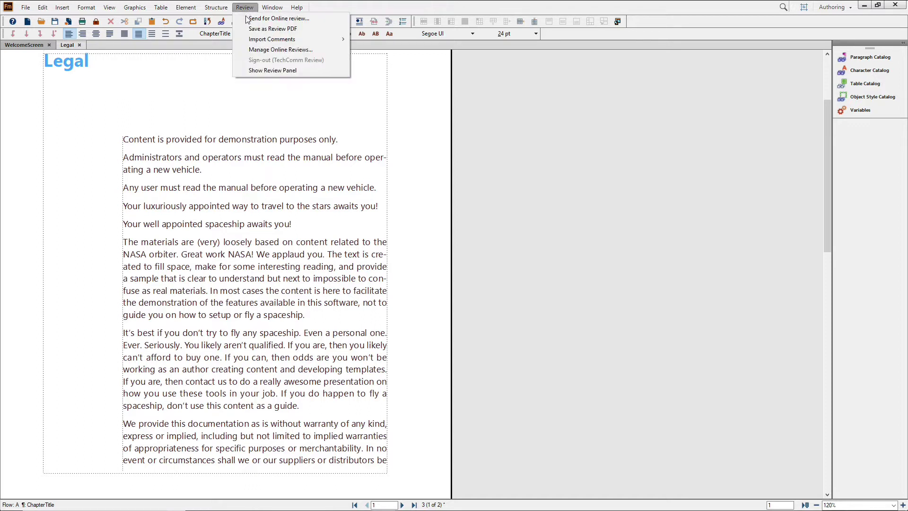
{"action": "key", "text": "Escape"}
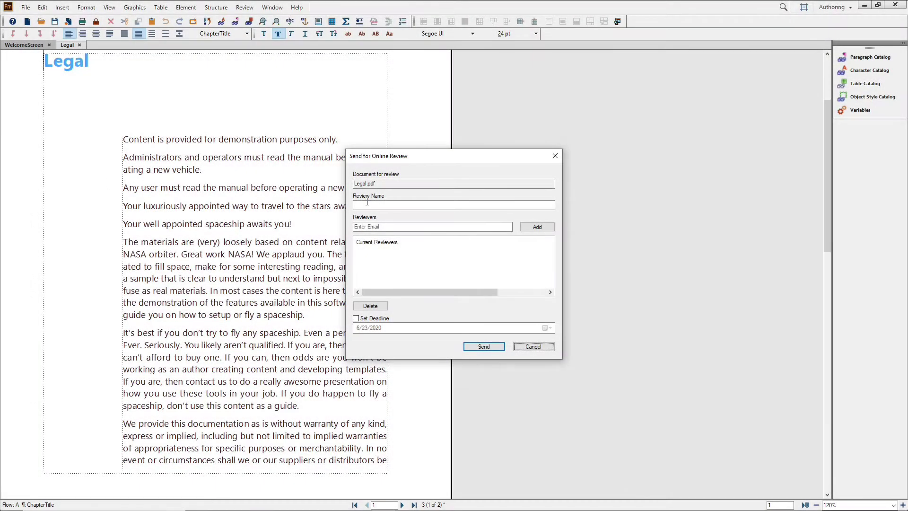
{"action": "left_click", "coordinate": [359, 205]}
{"action": "type", "text": "Reviewer X"}
{"action": "key", "text": "Tab"}
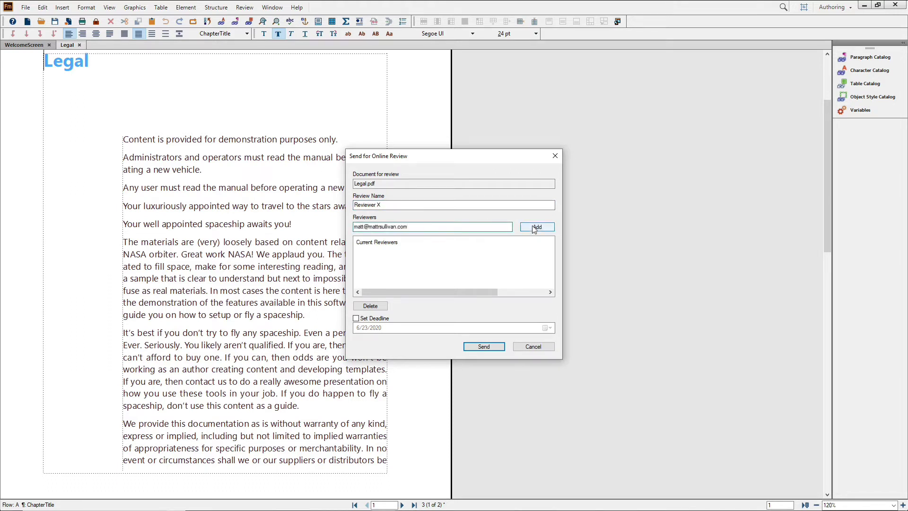
{"action": "left_click", "coordinate": [534, 227]}
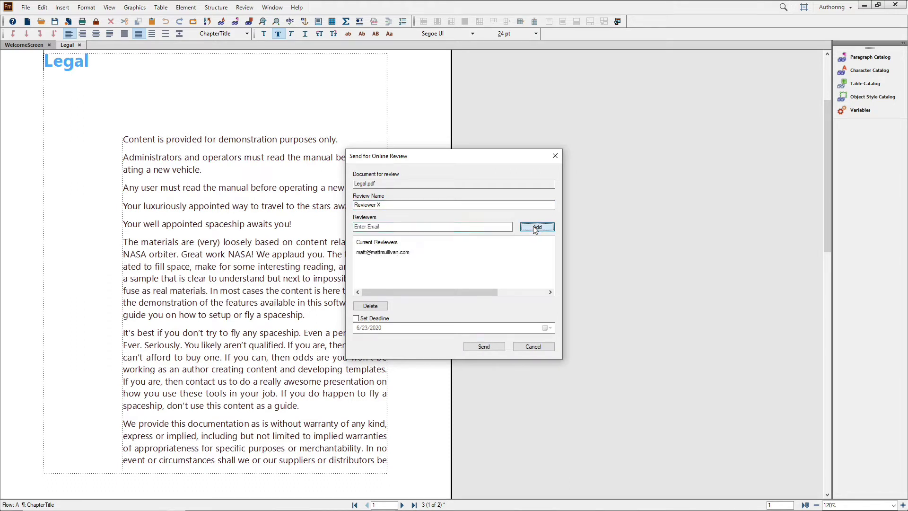
Step: Set a review deadline of 6/24/2020 and send Legal.pdf for review
{"action": "left_click", "coordinate": [356, 319]}
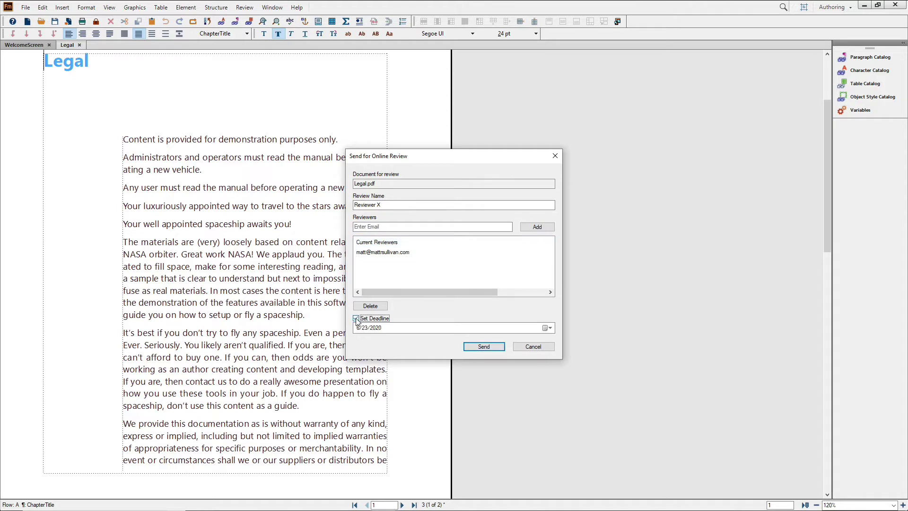
{"action": "left_click", "coordinate": [548, 329]}
{"action": "left_click", "coordinate": [406, 384]}
{"action": "left_click", "coordinate": [486, 347]}
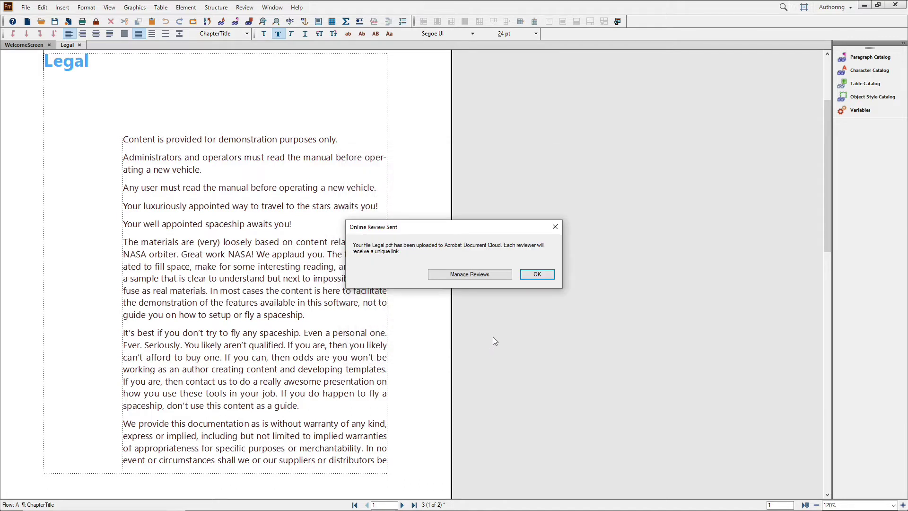
Step: Underline 'must' in the second paragraph and post the comment 'are encouraged to' on it
{"action": "left_click", "coordinate": [538, 275]}
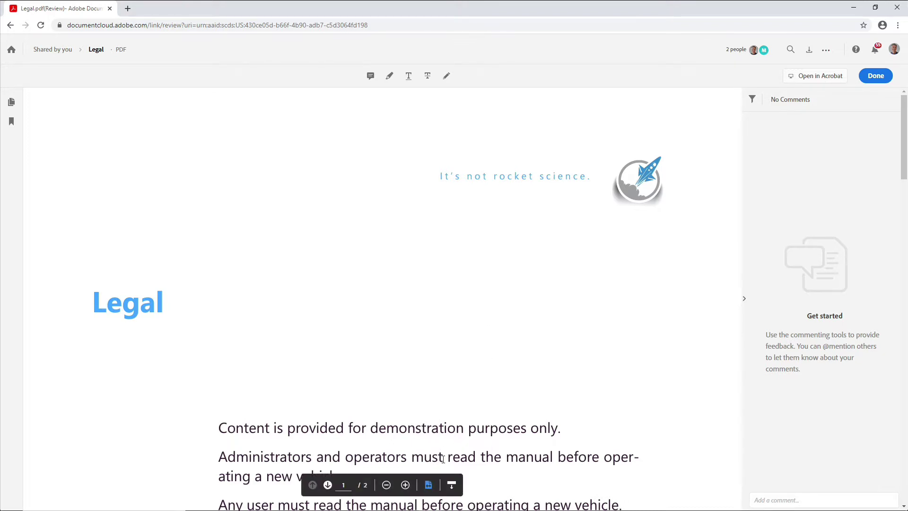
{"action": "left_click_drag", "start_coordinate": [443, 458], "coordinate": [417, 458]}
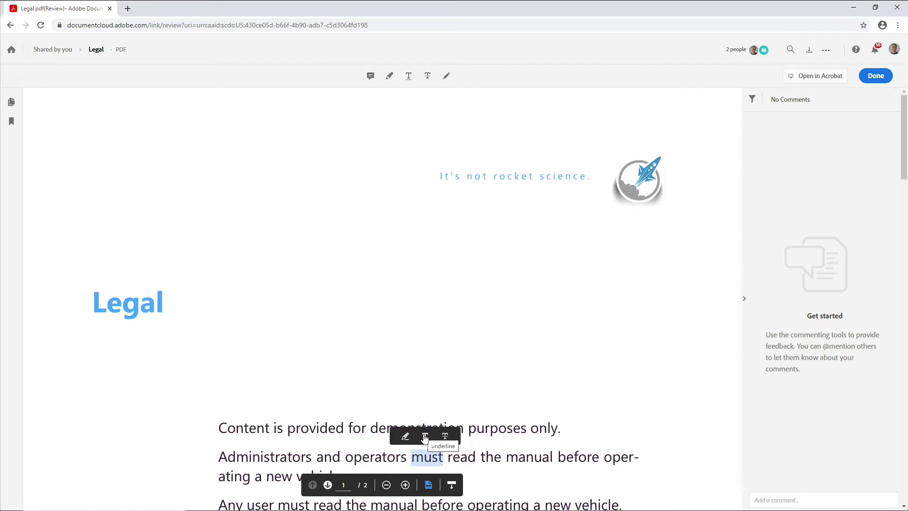
{"action": "left_click", "coordinate": [424, 435]}
{"action": "type", "text": "are encoura"}
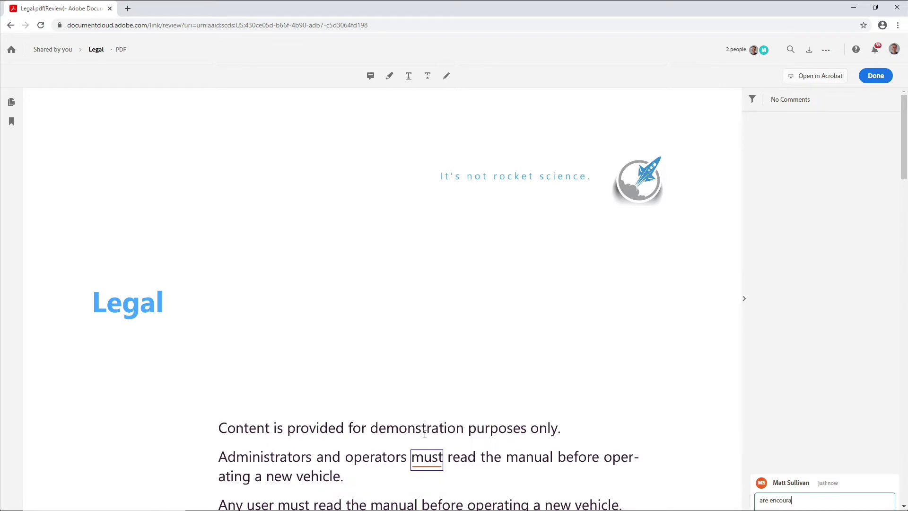
{"action": "type", "text": "ged to"}
{"action": "scroll", "coordinate": [815, 319], "scroll_direction": "down", "scroll_amount": 6}
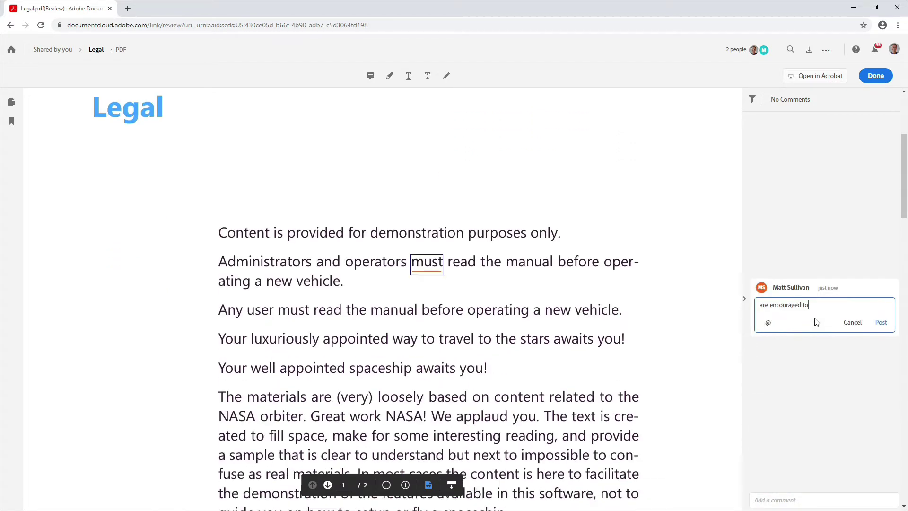
{"action": "left_click", "coordinate": [881, 234]}
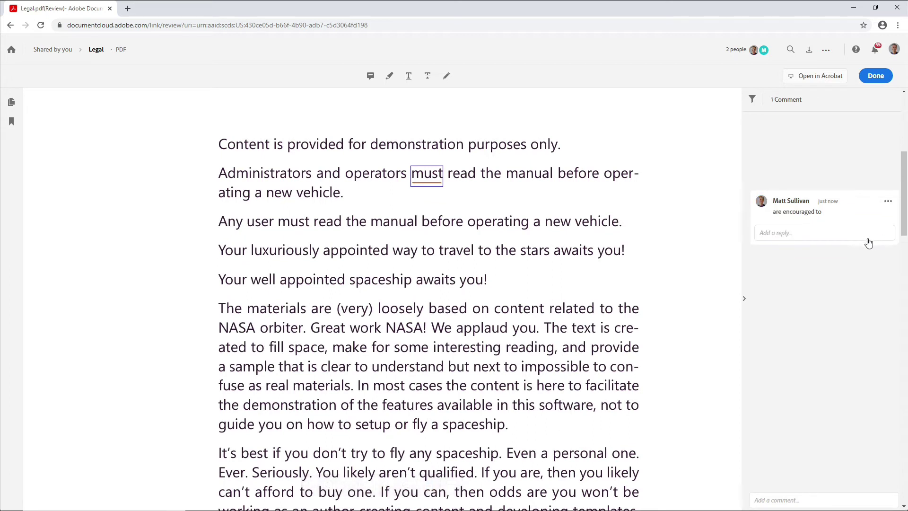
Step: Highlight 'luxuriously' and post the comment 'Use a different word here'
{"action": "double_click", "coordinate": [280, 251]}
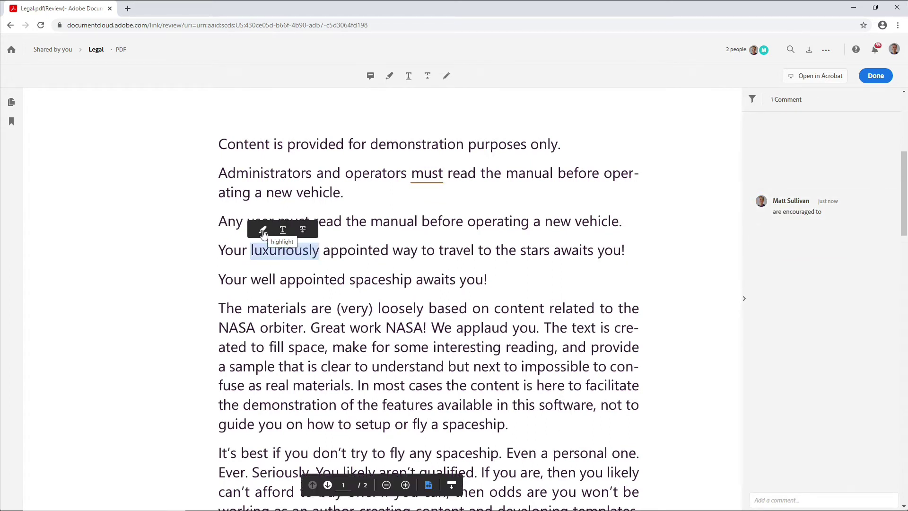
{"action": "left_click", "coordinate": [264, 231]}
{"action": "type", "text": "Us"}
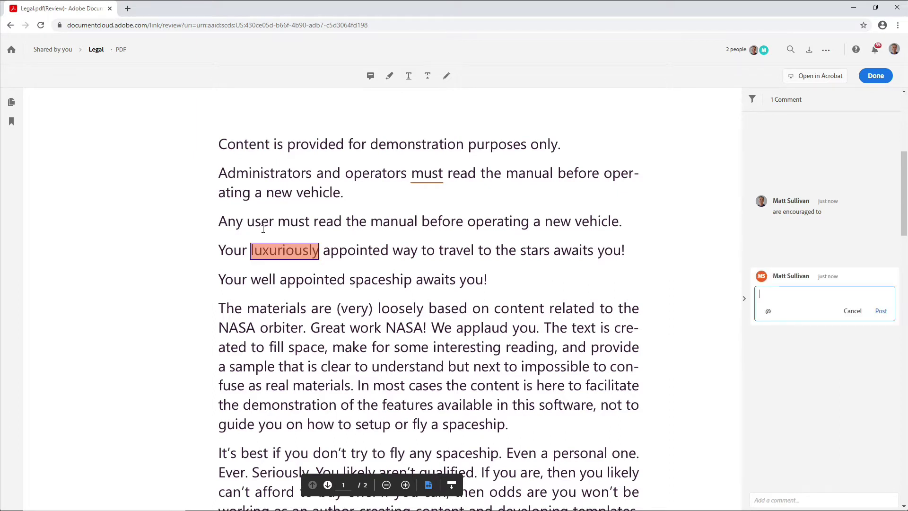
{"action": "type", "text": "e a different w"}
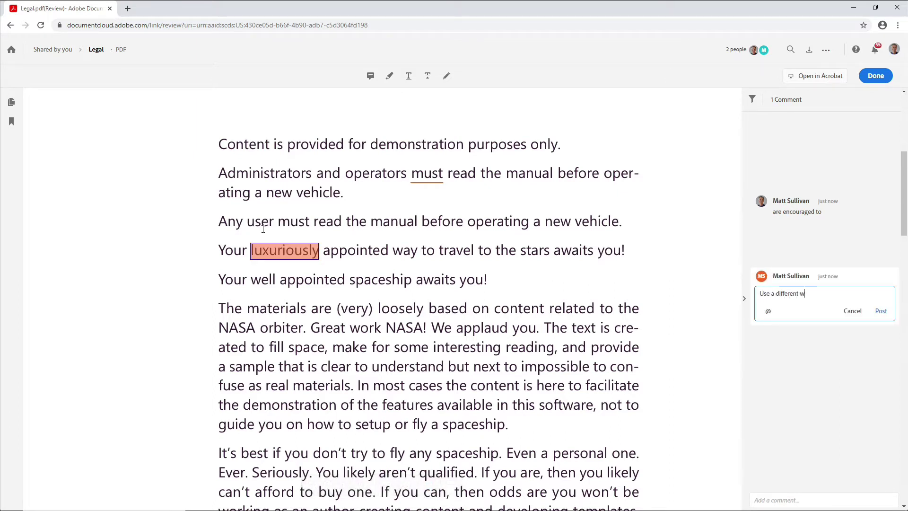
{"action": "type", "text": "ord here"}
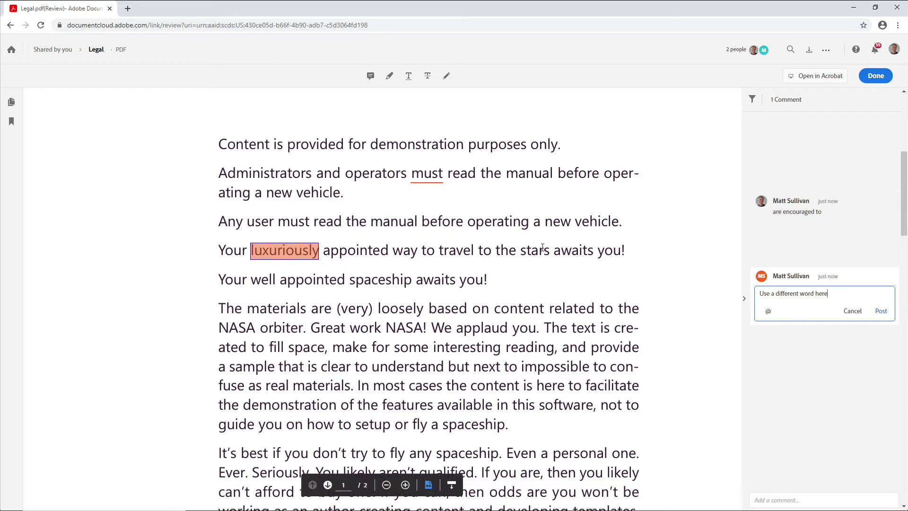
{"action": "left_click", "coordinate": [881, 312]}
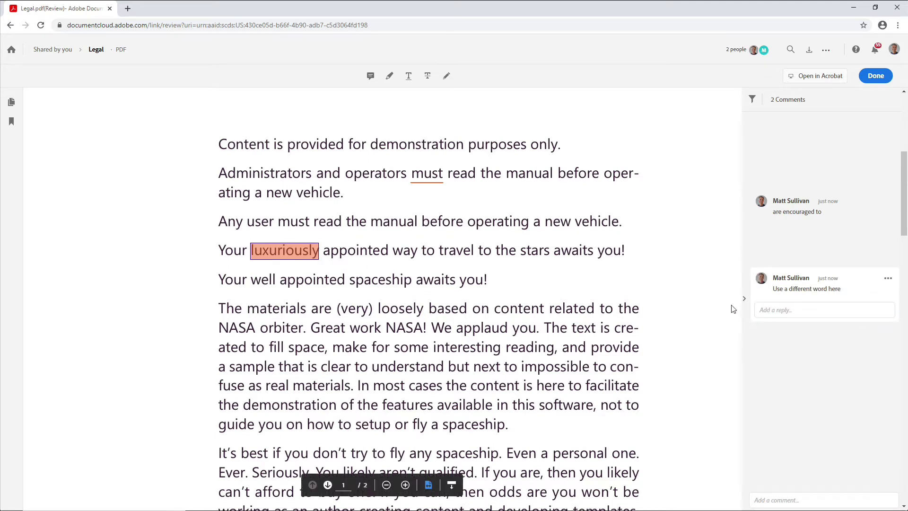
Step: Strike through '(very)', post the suggested deletion, and finish the shared review
{"action": "left_click_drag", "start_coordinate": [335, 309], "coordinate": [373, 309]}
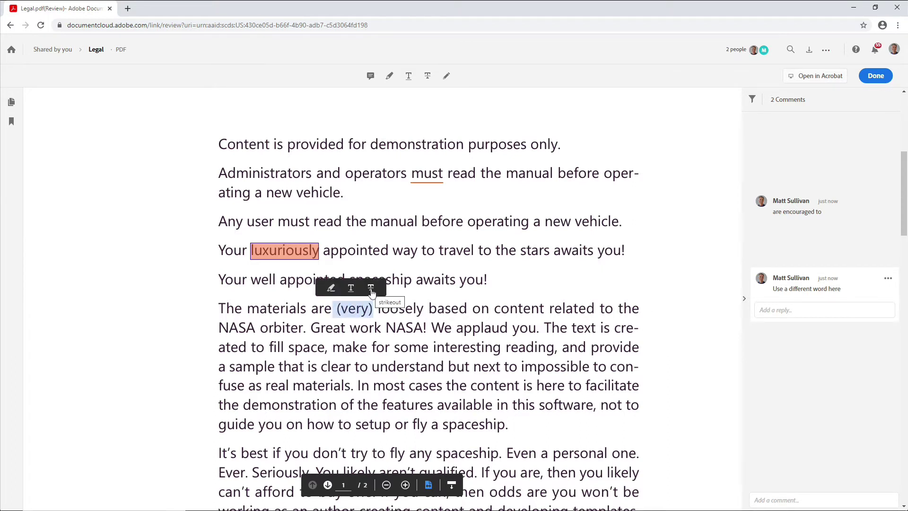
{"action": "left_click", "coordinate": [371, 290]}
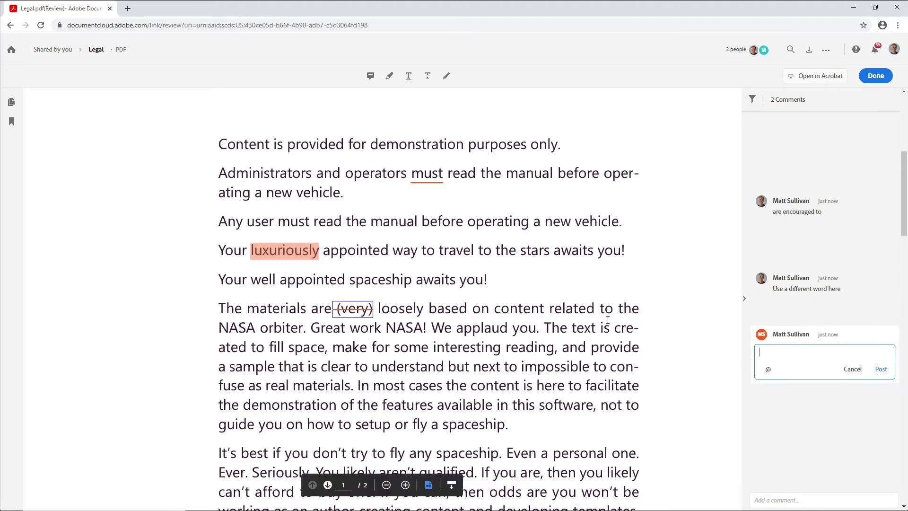
{"action": "left_click", "coordinate": [881, 369]}
{"action": "scroll", "coordinate": [881, 370], "scroll_direction": "down", "scroll_amount": 1}
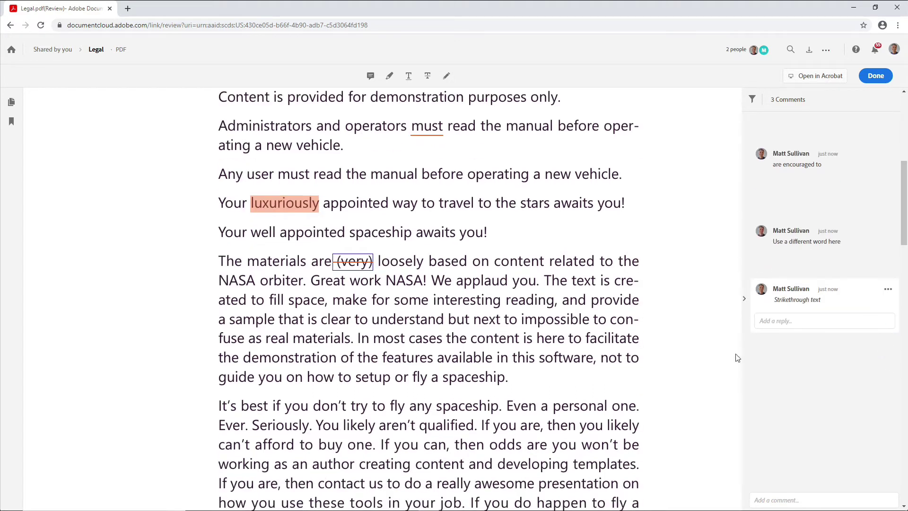
{"action": "left_click", "coordinate": [877, 76]}
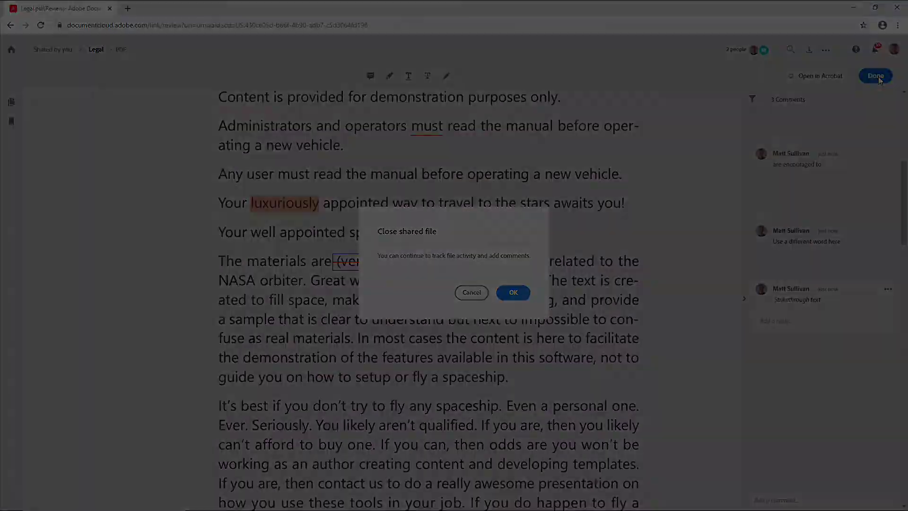
Step: Confirm closing the shared Legal review and open FrameMaker's Review menu
{"action": "left_click", "coordinate": [514, 293]}
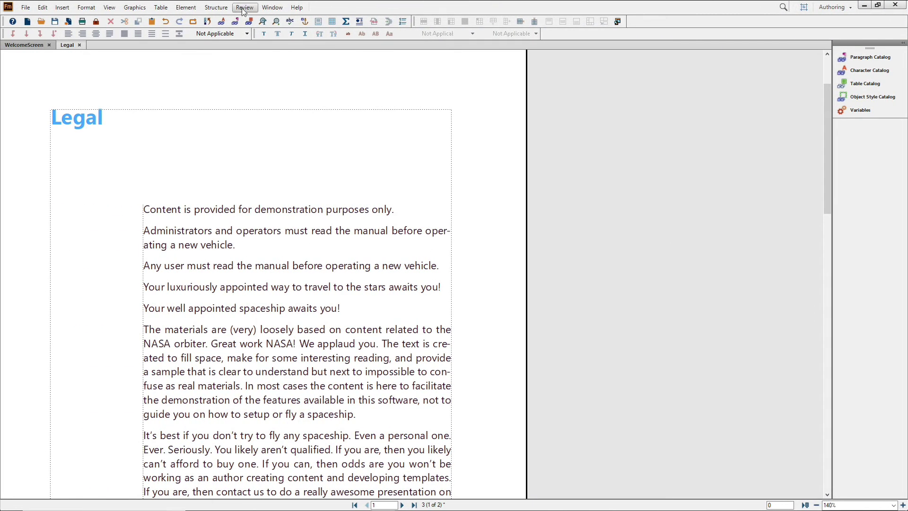
{"action": "left_click", "coordinate": [218, 9]}
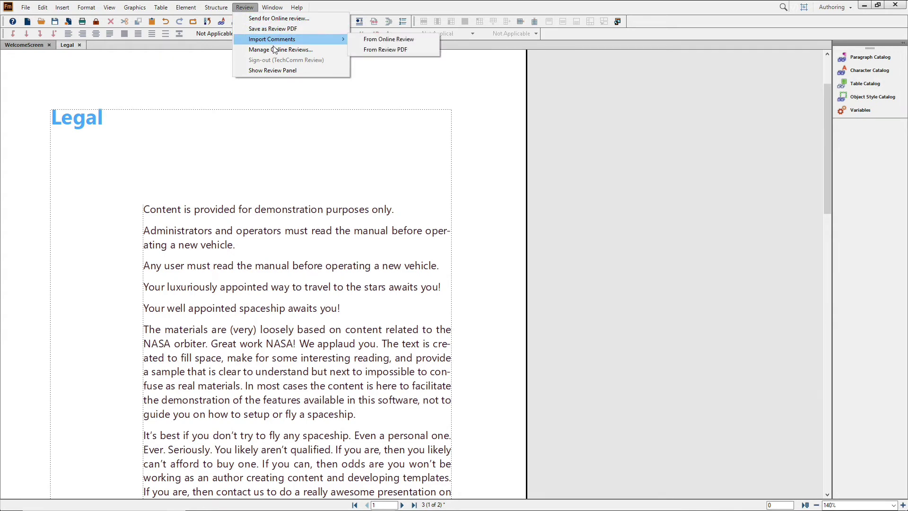
Step: Show the Review panel and import comments from the Legal.pdf online review
{"action": "left_click", "coordinate": [286, 70]}
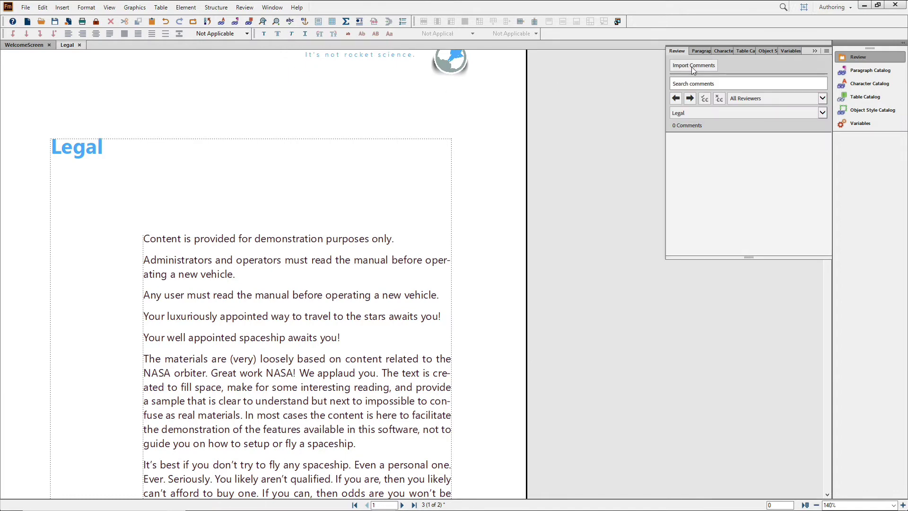
{"action": "left_click", "coordinate": [694, 66]}
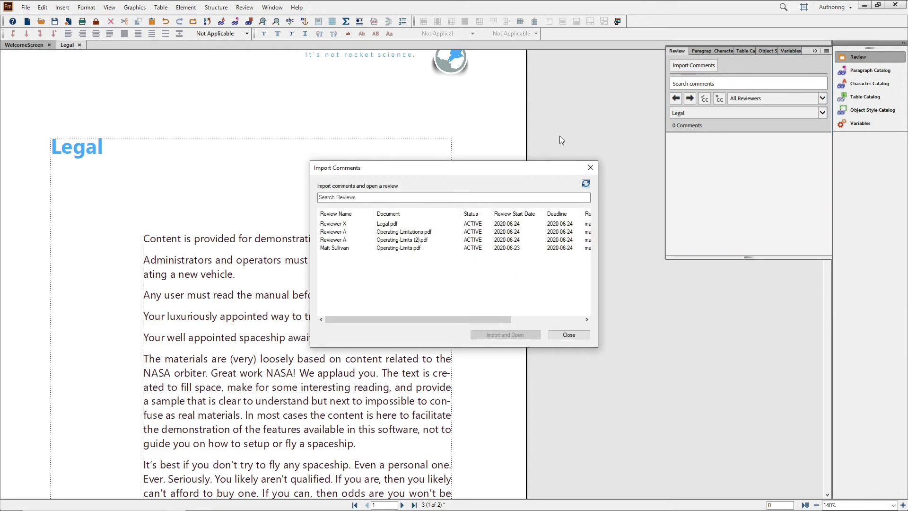
{"action": "left_click", "coordinate": [389, 225]}
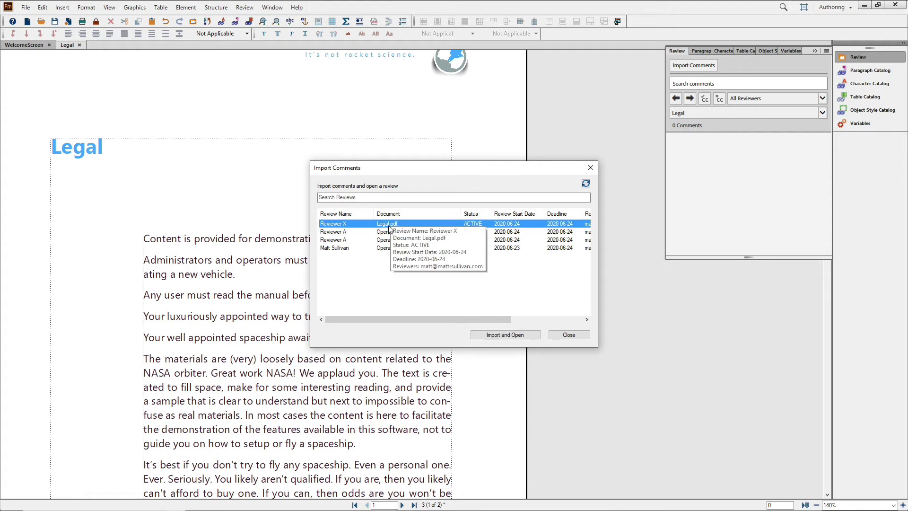
{"action": "left_click", "coordinate": [505, 335]}
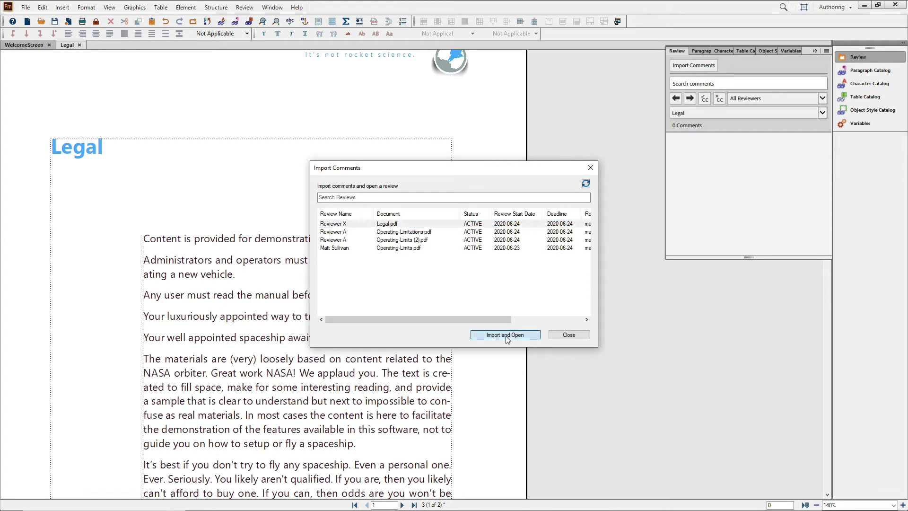
Step: Import the five review comments and locate the 'must' / 'are encouraged to' suggestion
{"action": "left_click", "coordinate": [458, 276]}
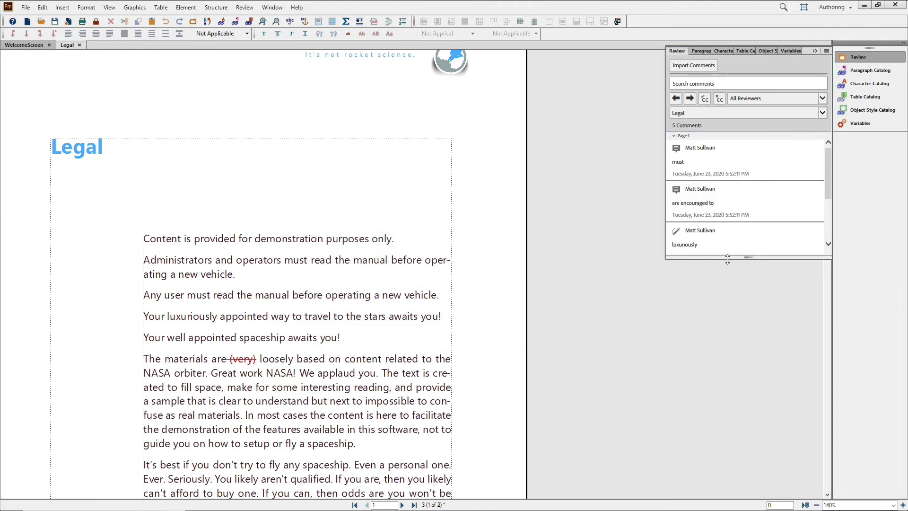
{"action": "left_click_drag", "start_coordinate": [745, 257], "coordinate": [743, 392]}
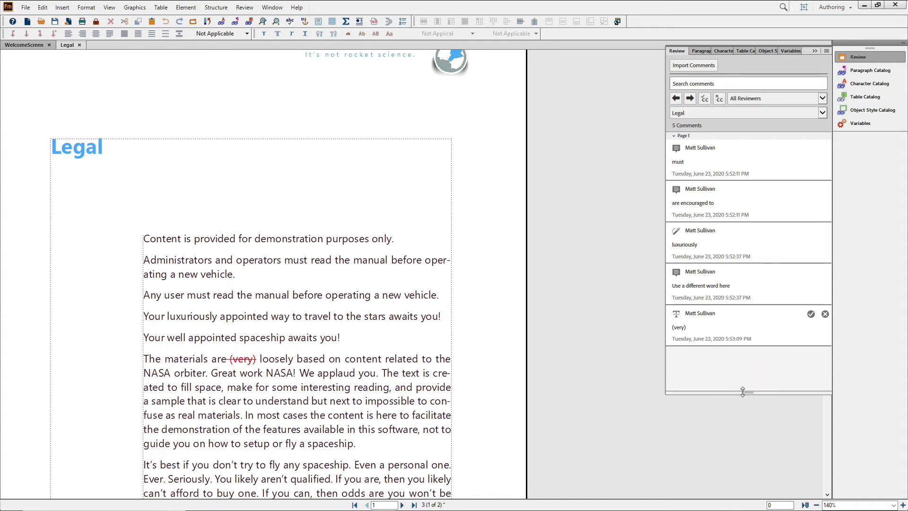
{"action": "left_click", "coordinate": [714, 165]}
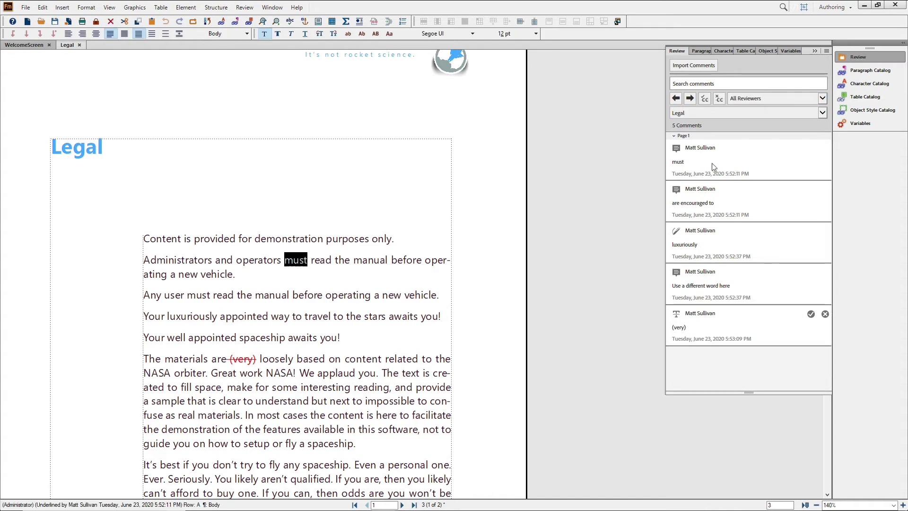
{"action": "left_click", "coordinate": [736, 204]}
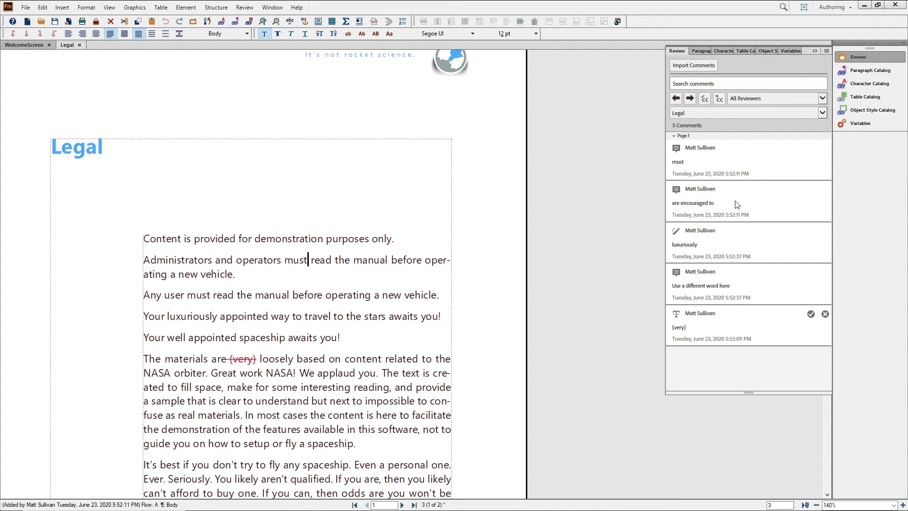
Step: Locate the 'luxuriously' comments, then accept the '(very)' strikethrough deletion
{"action": "left_click", "coordinate": [726, 246]}
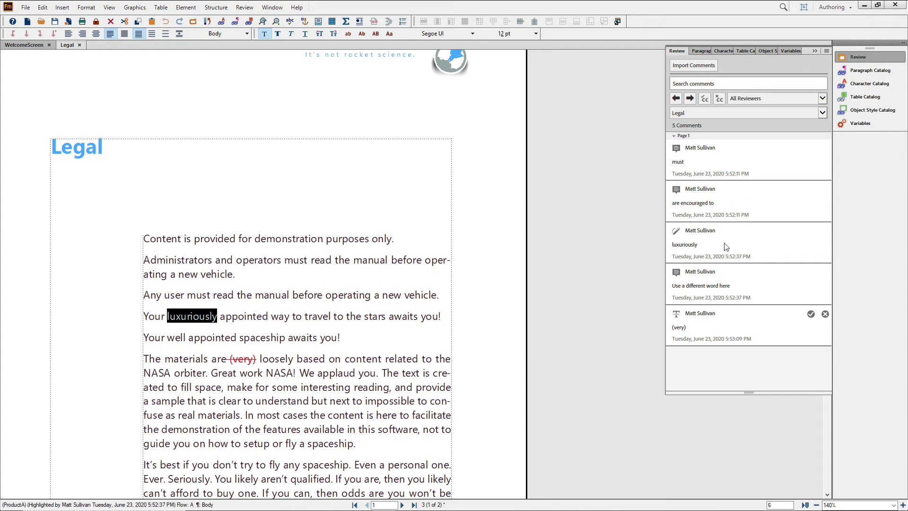
{"action": "left_click", "coordinate": [741, 289]}
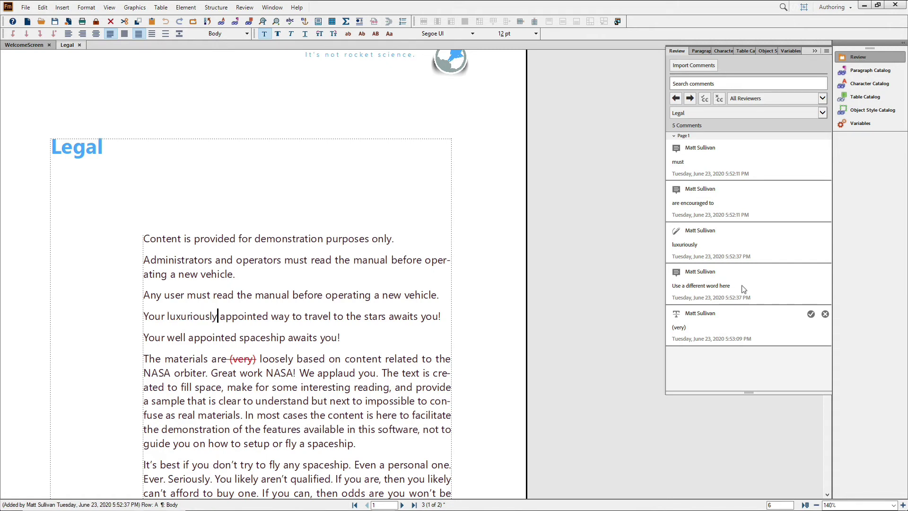
{"action": "left_click", "coordinate": [727, 329]}
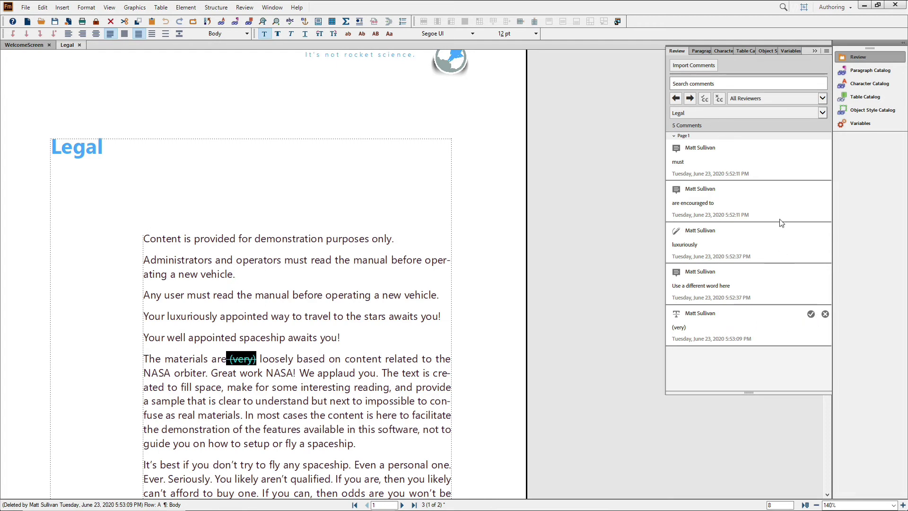
{"action": "left_click", "coordinate": [810, 315]}
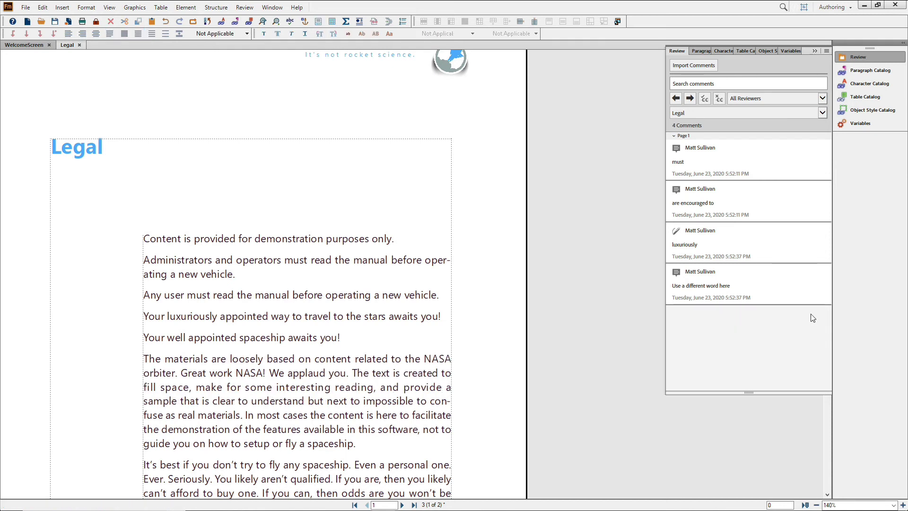